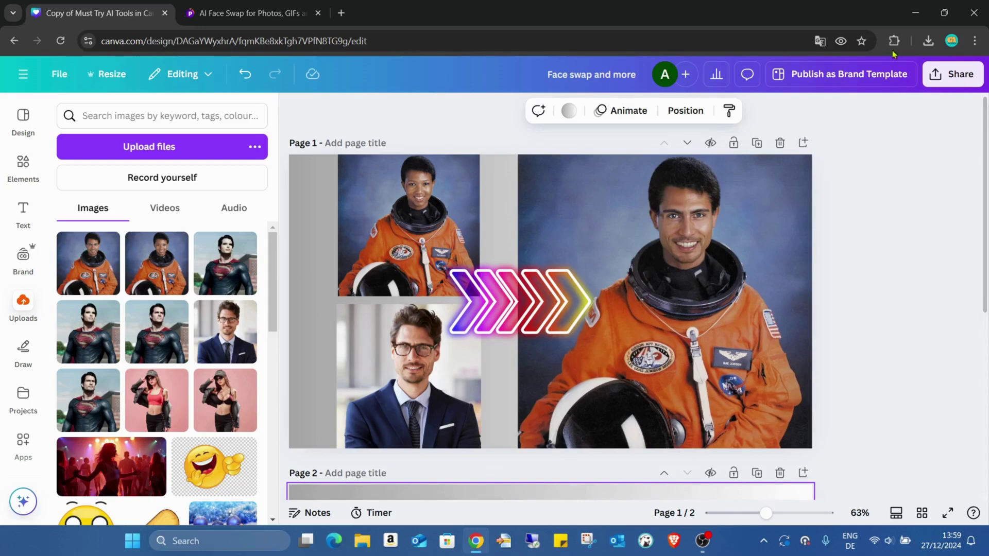
# Switch from the Canva tab to the 'AI Face Swap for Photos' PixNova page and browse its top menus.
pyautogui.click(222, 5)
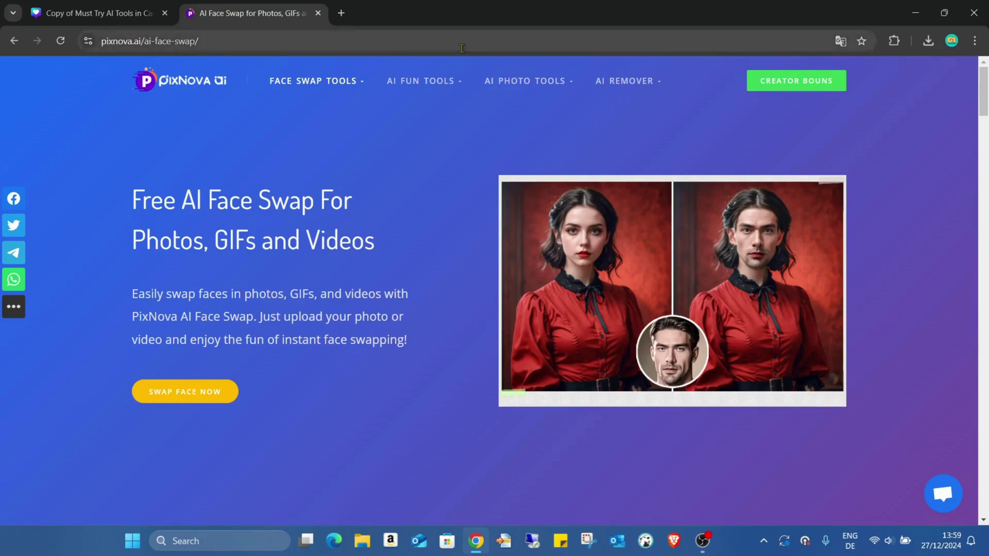
pyautogui.moveTo(337, 82)
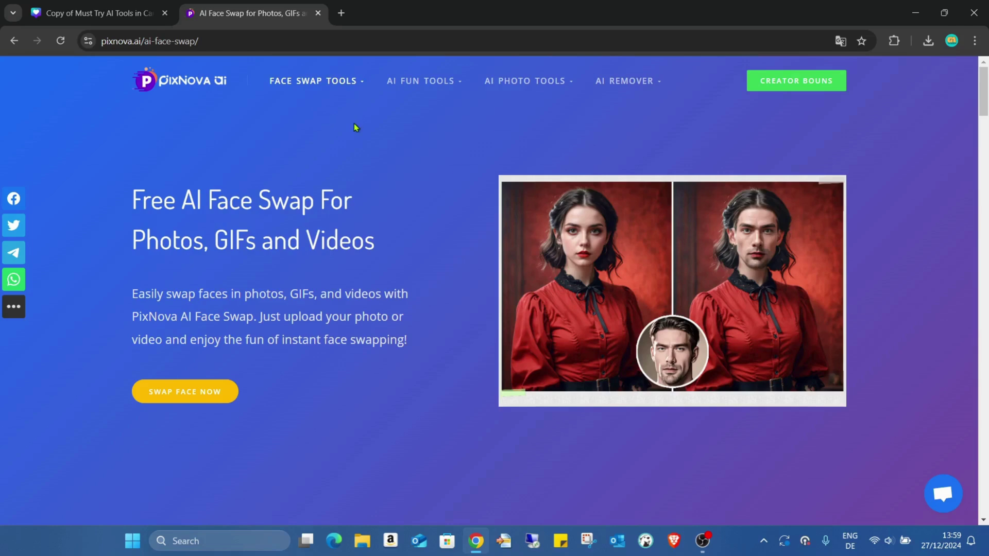
pyautogui.moveTo(467, 90)
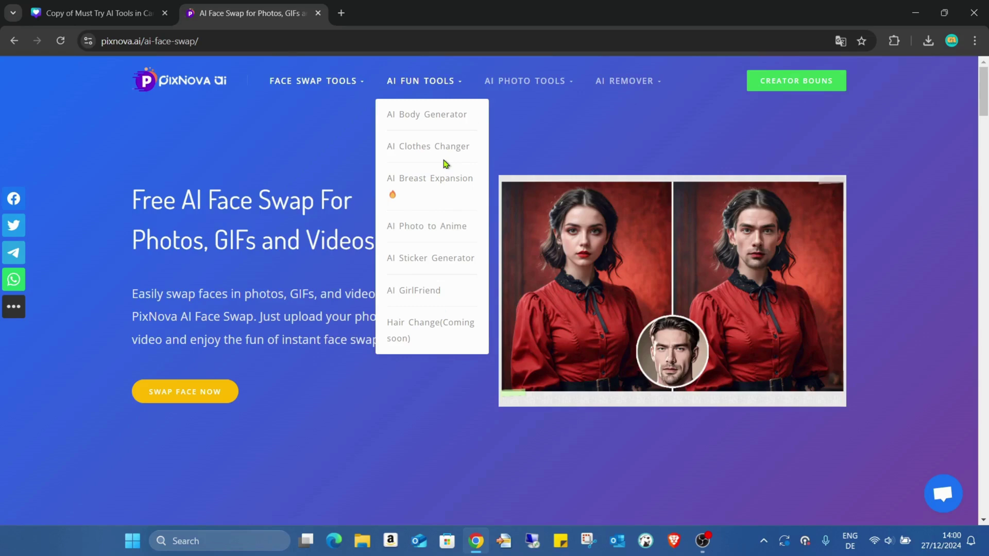
pyautogui.moveTo(556, 79)
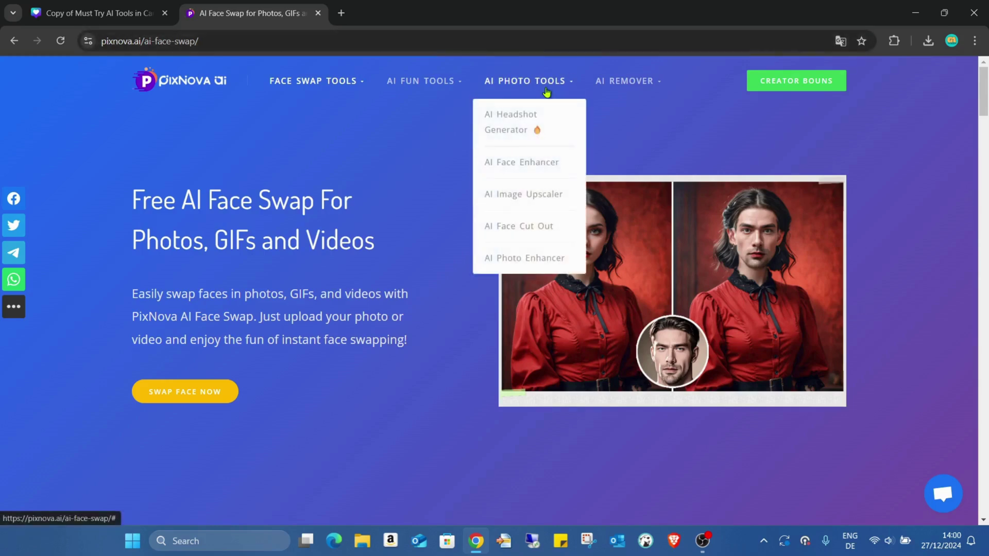
pyautogui.moveTo(658, 83)
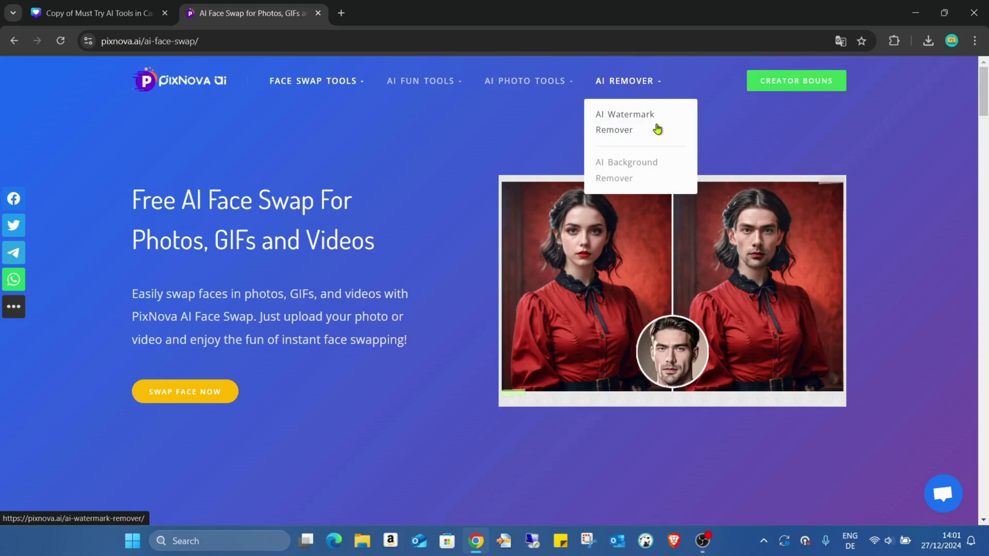
pyautogui.moveTo(441, 84)
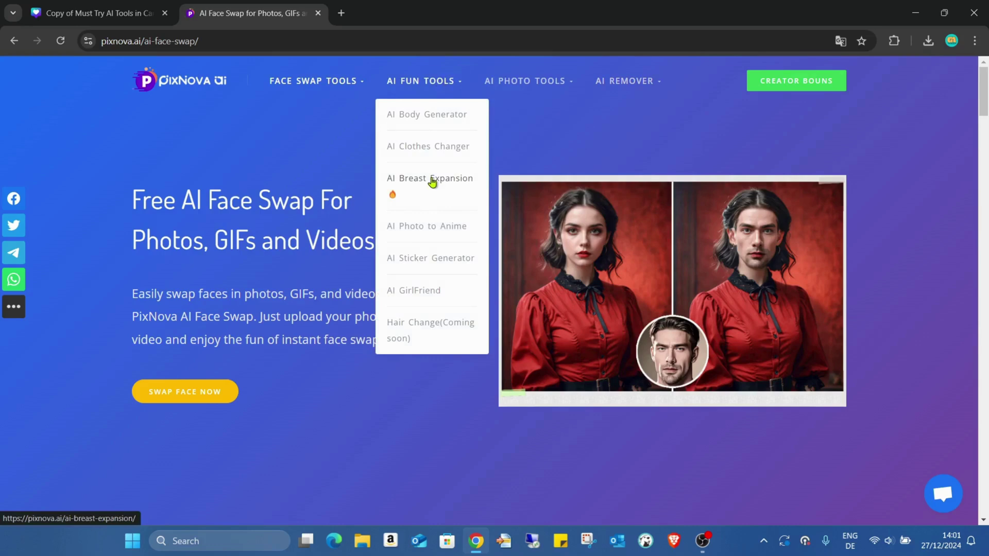
pyautogui.moveTo(330, 83)
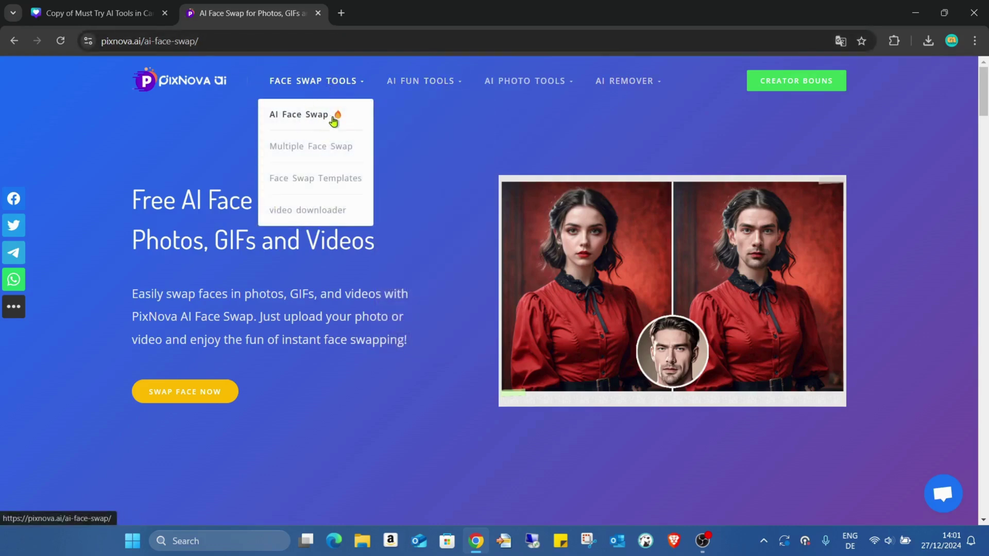
# Open AI Face Swap and upload the astronaut image Untitled design (58) as the source photo.
pyautogui.click(300, 122)
pyautogui.scroll(-10, 484, 191)
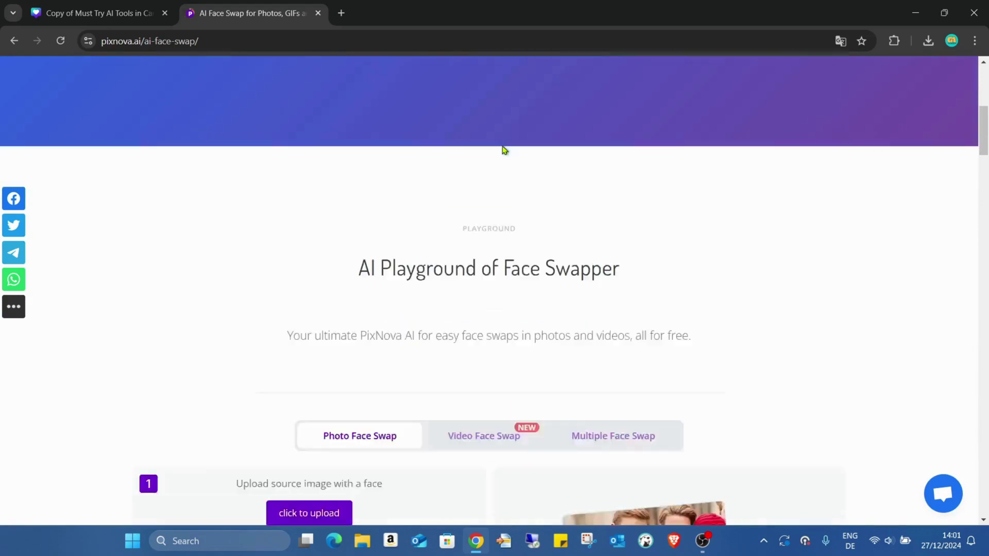
pyautogui.scroll(2, 516, 131)
pyautogui.scroll(-1, 494, 139)
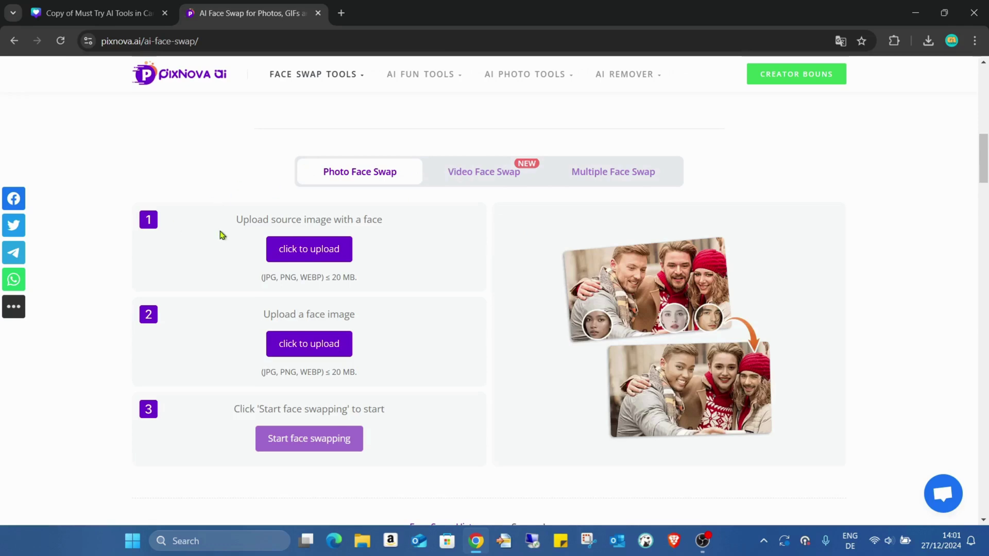
pyautogui.scroll(-1, 399, 212)
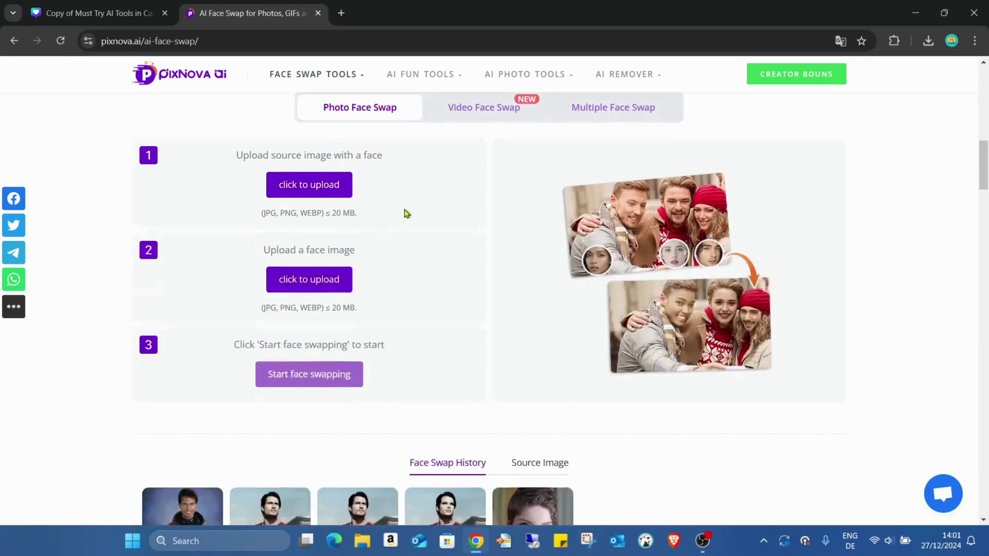
pyautogui.scroll(2, 361, 206)
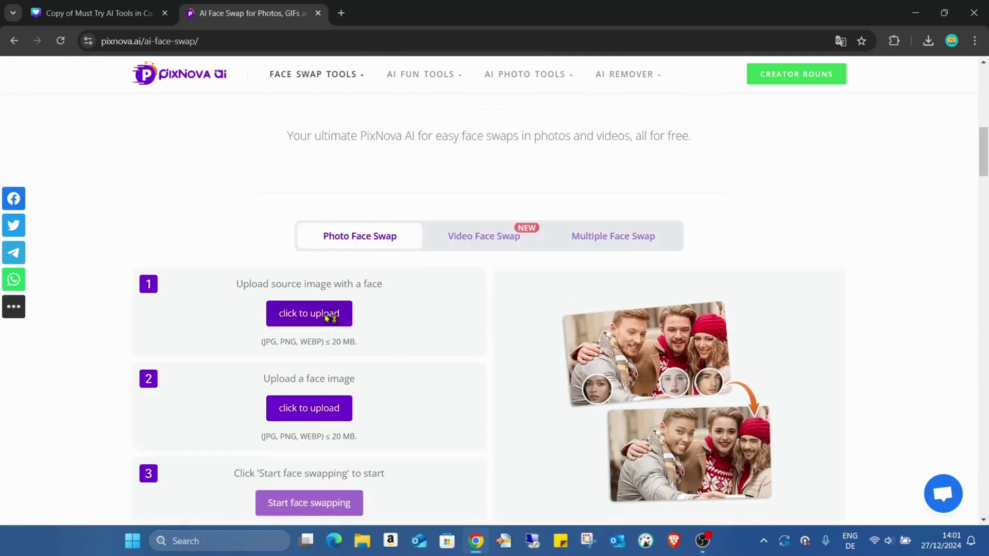
pyautogui.click(327, 315)
pyautogui.click(222, 135)
pyautogui.click(770, 502)
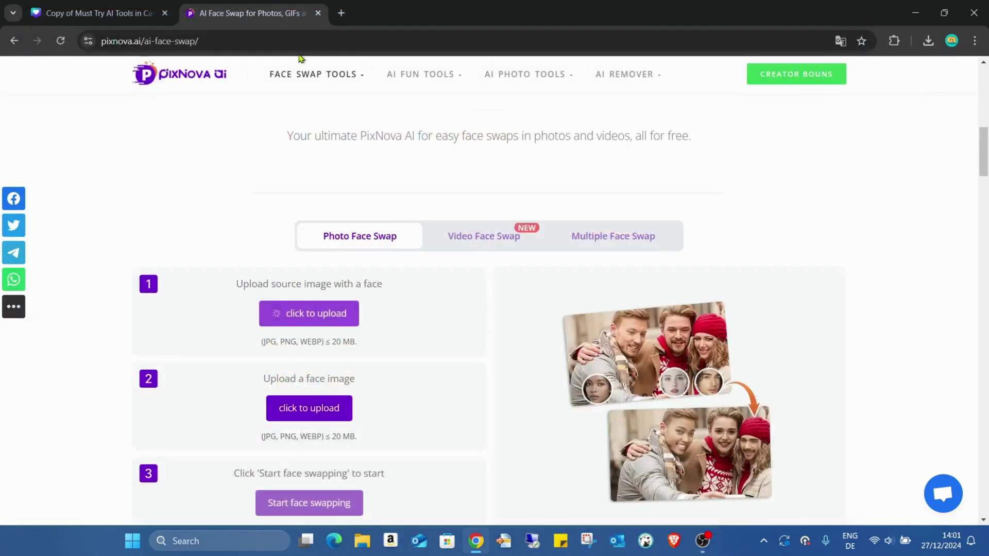
# Upload the businessman image Untitled design (57) as the face to swap in.
pyautogui.scroll(-2, 323, 214)
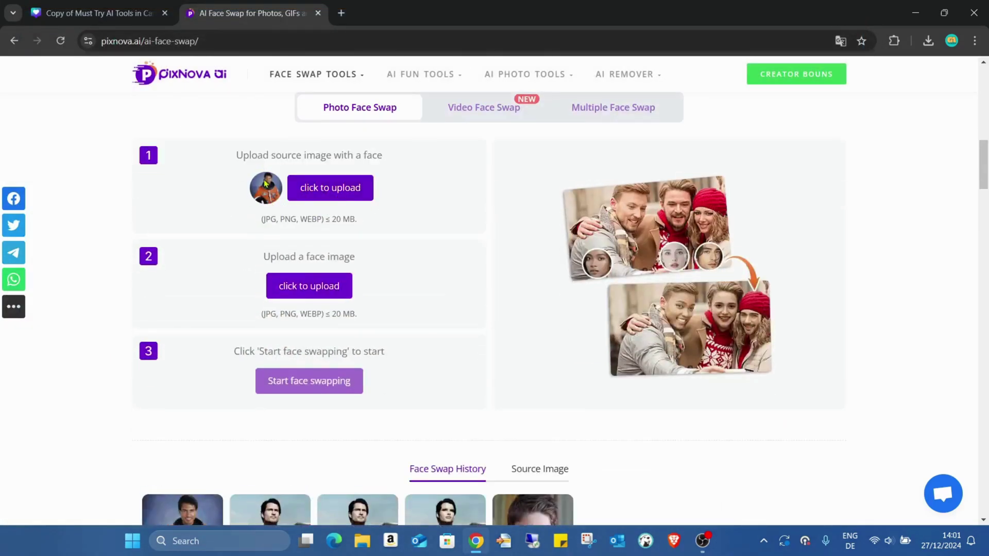
pyautogui.click(312, 283)
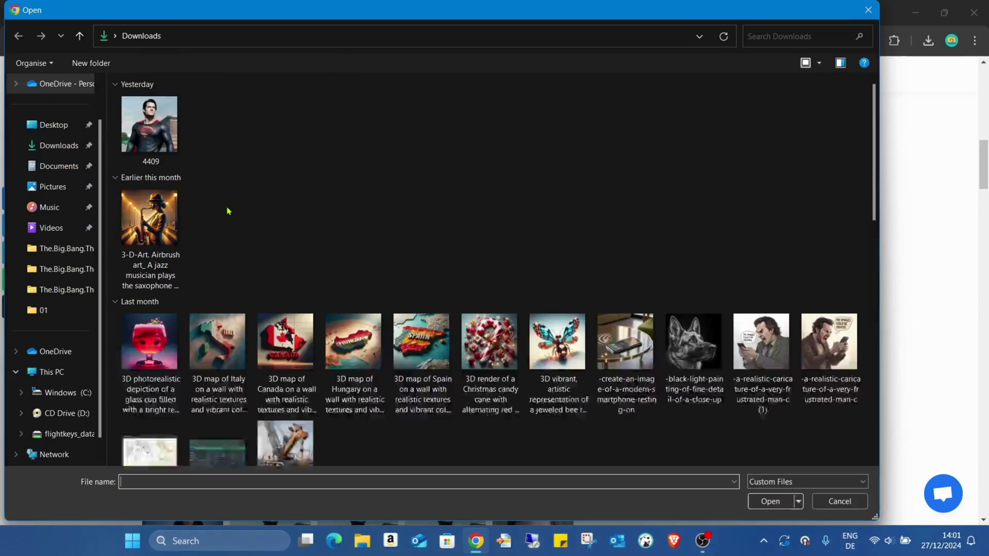
pyautogui.click(367, 145)
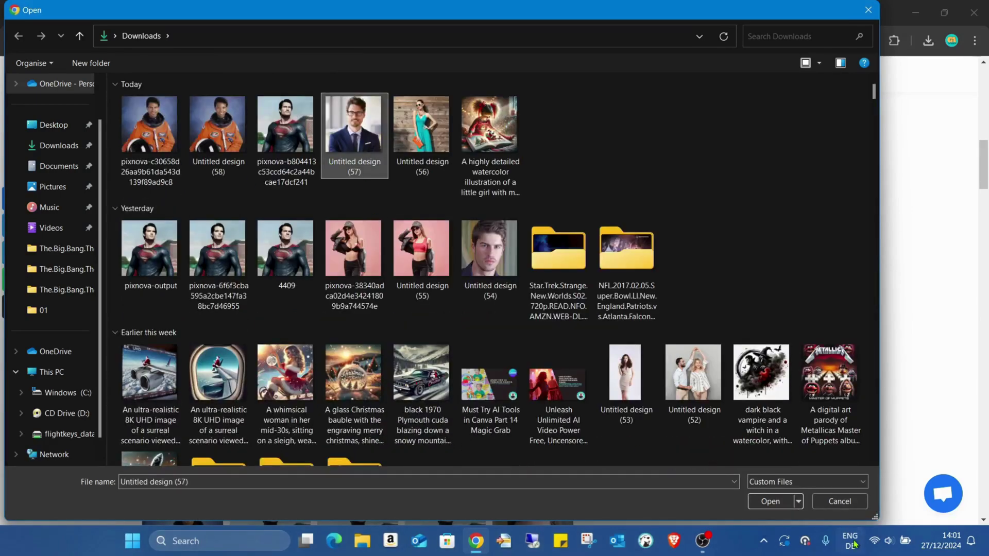
pyautogui.click(789, 500)
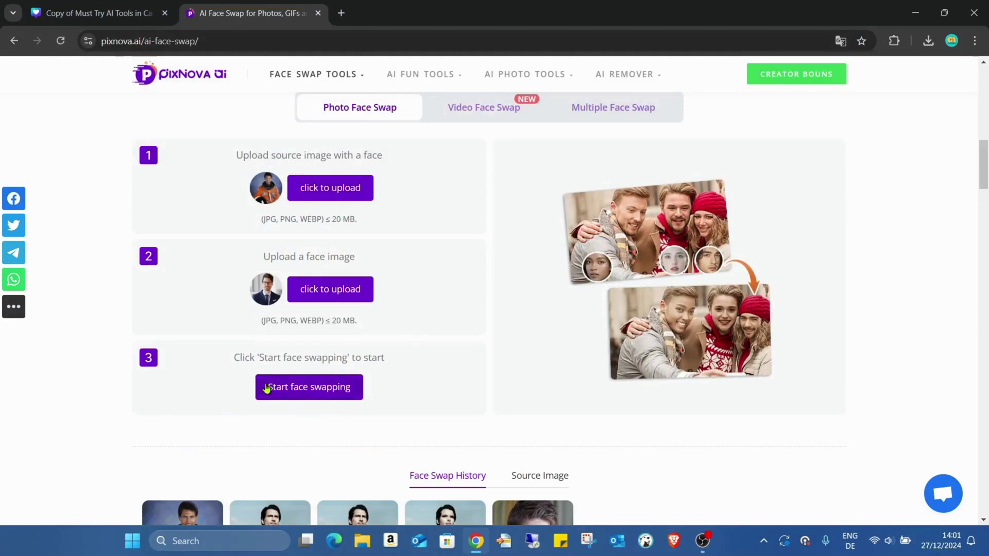
# Start face swapping and scroll down to the generated astronaut result with the businessman's face.
pyautogui.click(312, 391)
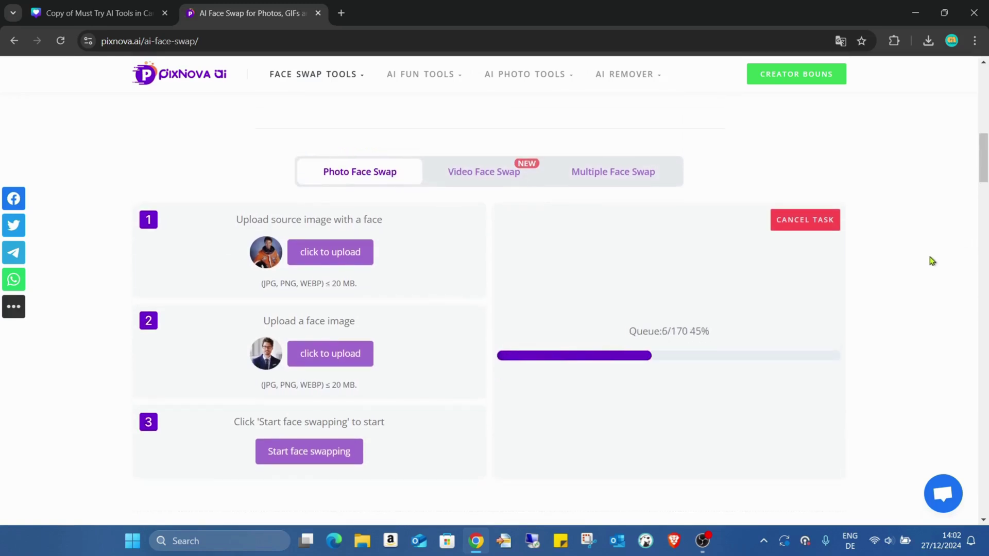
pyautogui.scroll(-1, 932, 261)
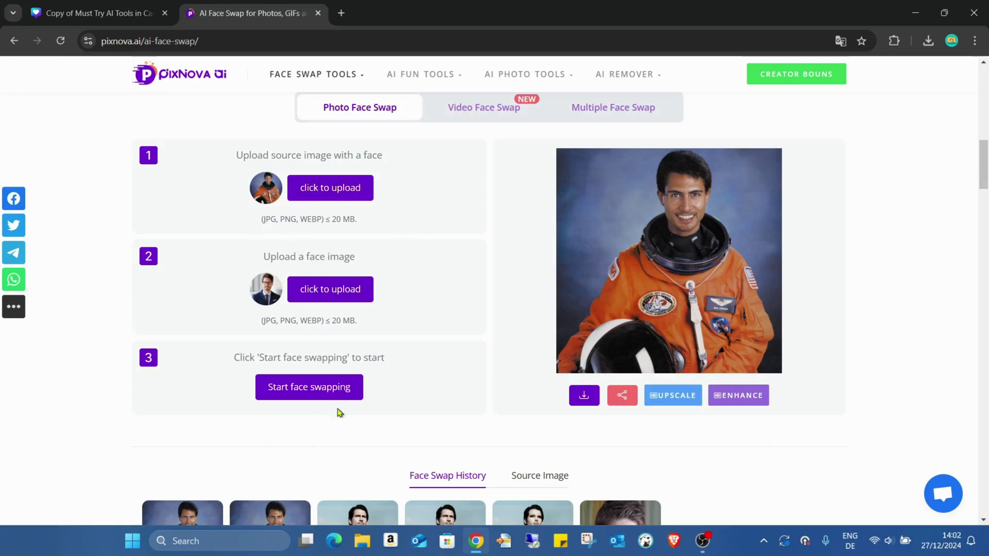
pyautogui.scroll(-2, 397, 371)
pyautogui.scroll(5, 396, 369)
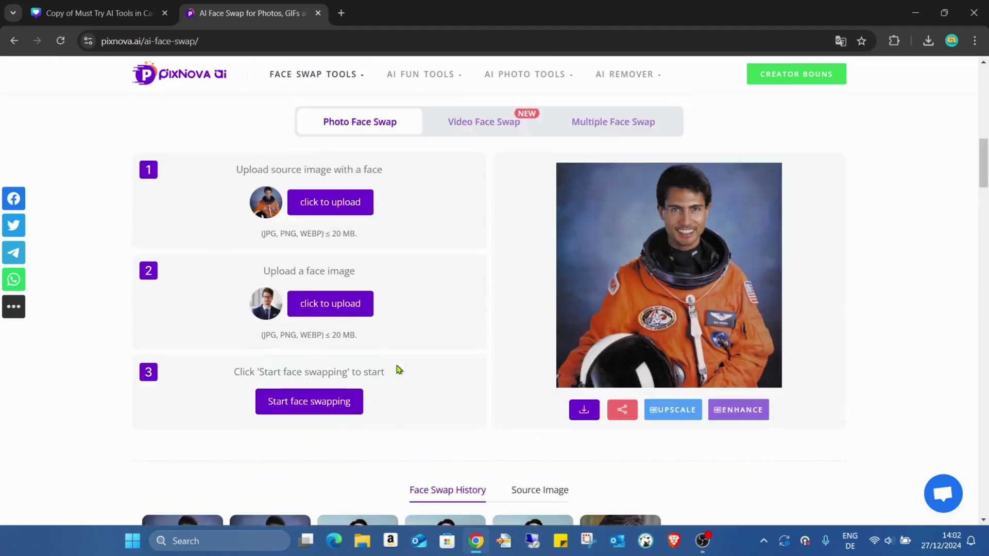
pyautogui.scroll(-2, 548, 273)
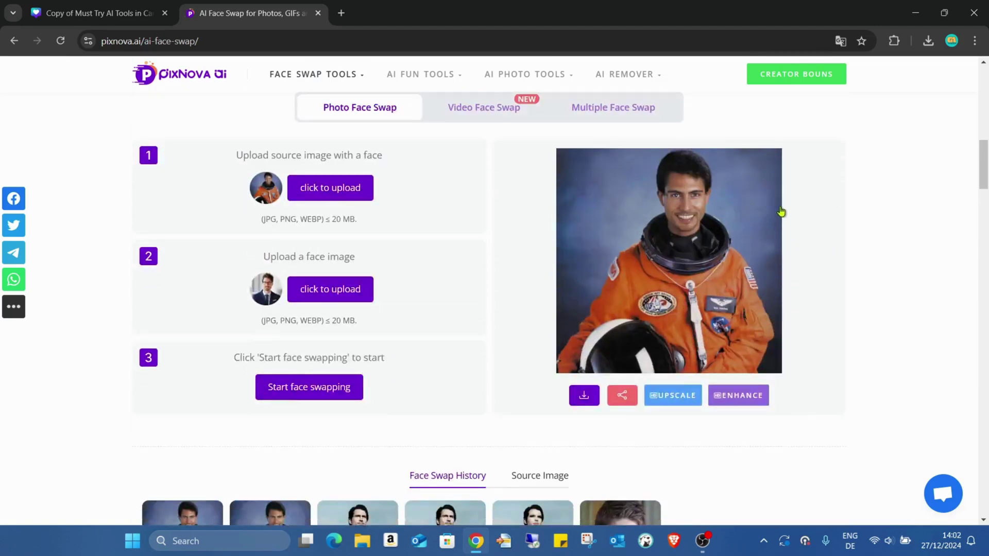
# Download the swapped astronaut result and upload that pixnova image to Canva's uploads.
pyautogui.click(576, 399)
pyautogui.click(104, 4)
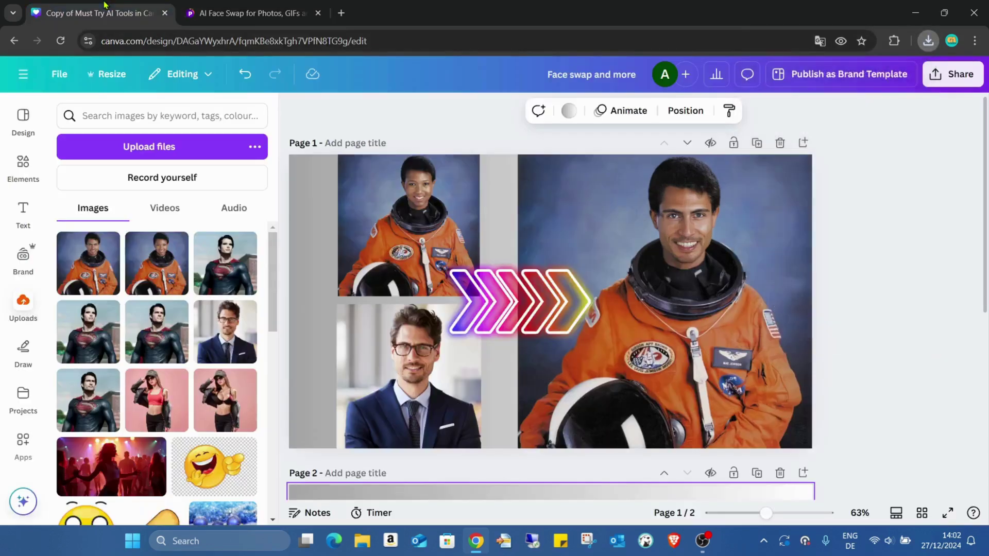
pyautogui.click(164, 146)
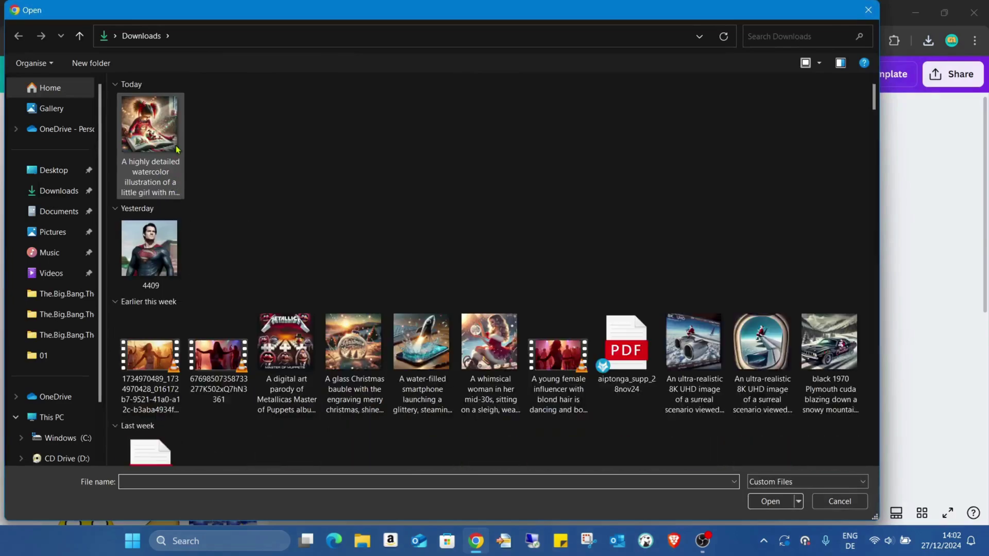
pyautogui.click(176, 149)
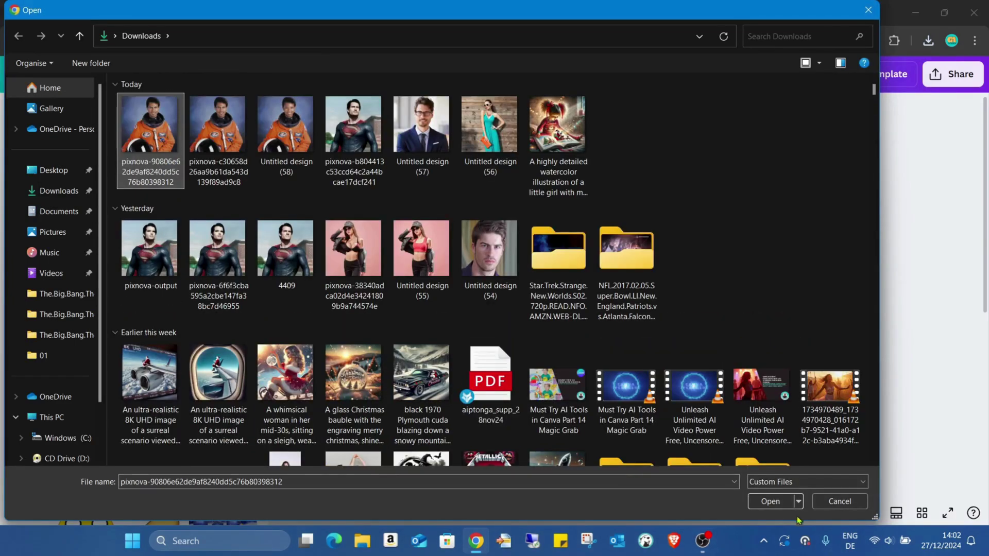
pyautogui.click(761, 501)
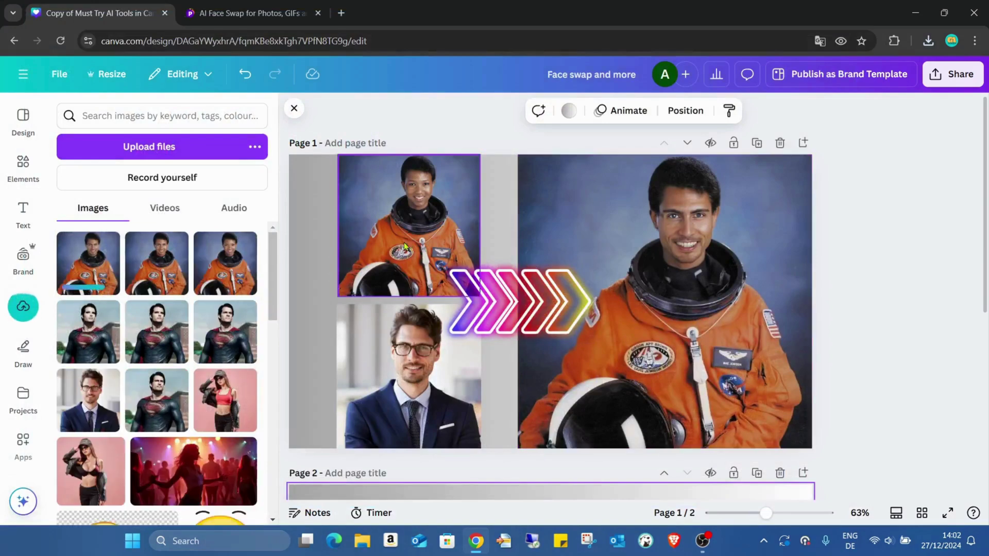
# Test the swapped photo in the slide's left frame, preview full-screen, remove it, and return to PixNova.
pyautogui.click(111, 273)
pyautogui.moveTo(578, 267); pyautogui.dragTo(412, 231)
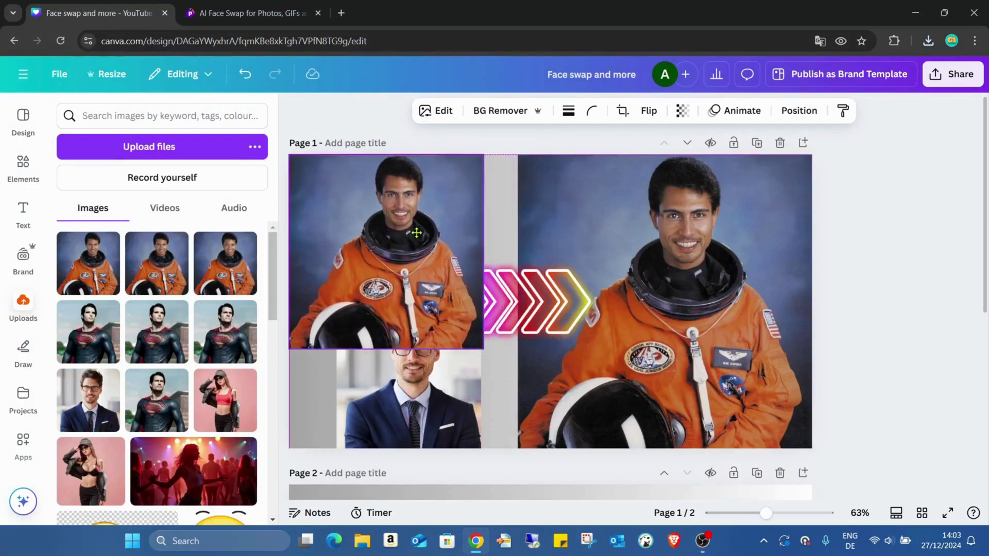
pyautogui.moveTo(484, 350); pyautogui.dragTo(586, 451)
pyautogui.click(947, 513)
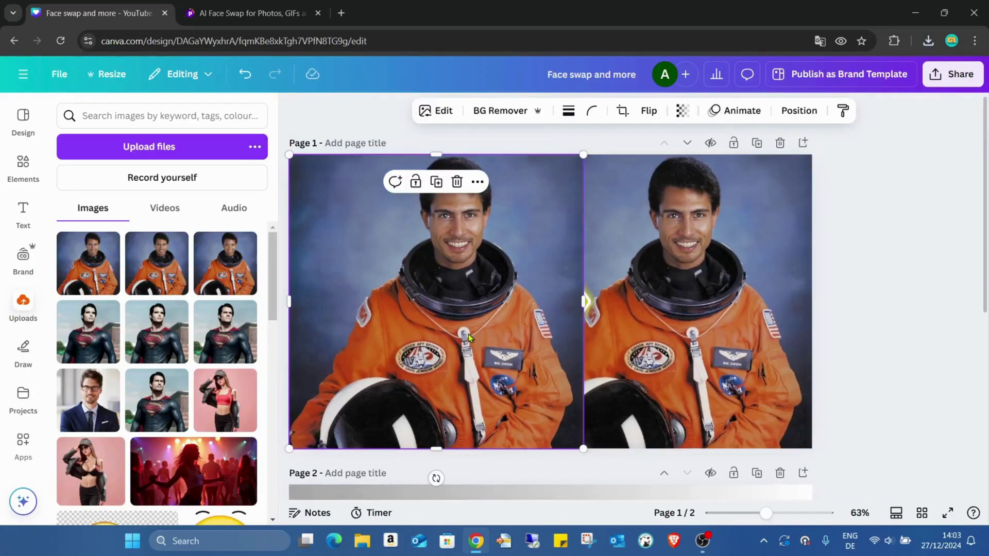
pyautogui.press('Delete')
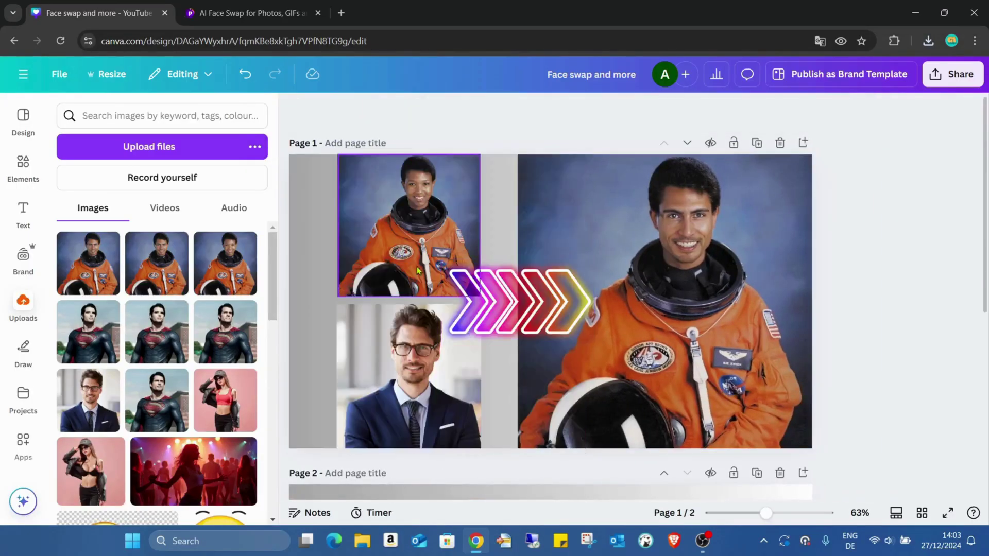
pyautogui.hotkey('ctrl', 'Tab')
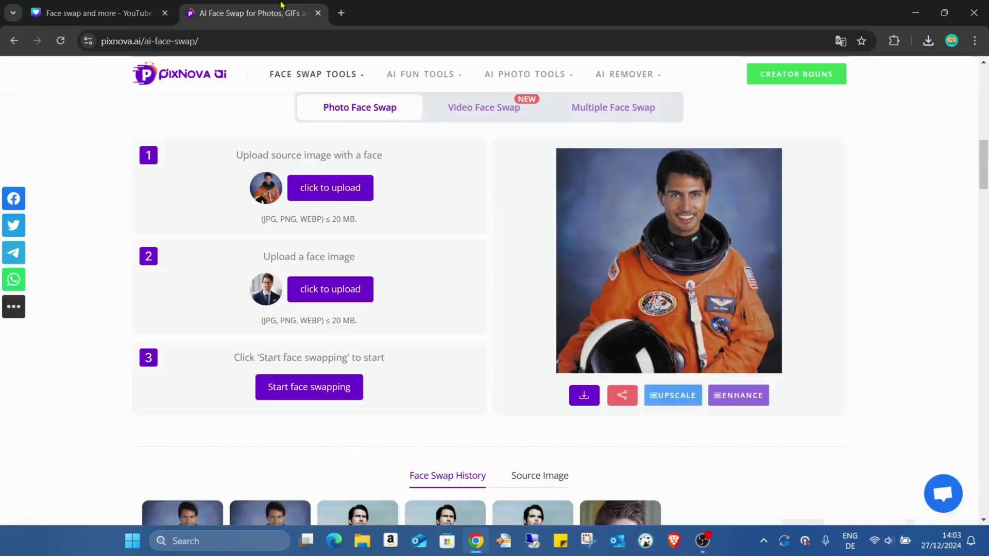
# Open the AI Breast Expansion page from AI Fun Tools and jump to its SEE DEMO examples.
pyautogui.moveTo(443, 80)
pyautogui.click(427, 179)
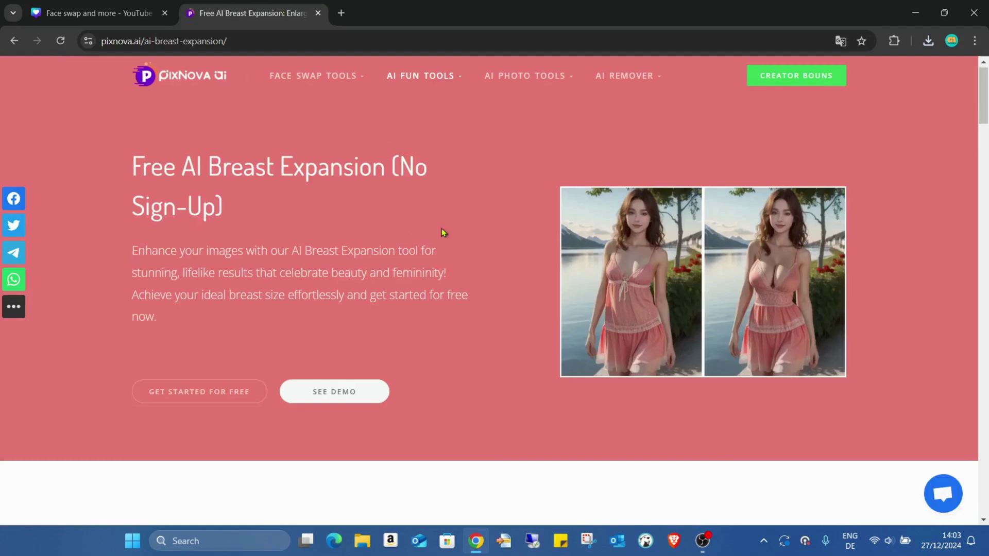
pyautogui.scroll(-10, 464, 206)
pyautogui.scroll(3, 491, 213)
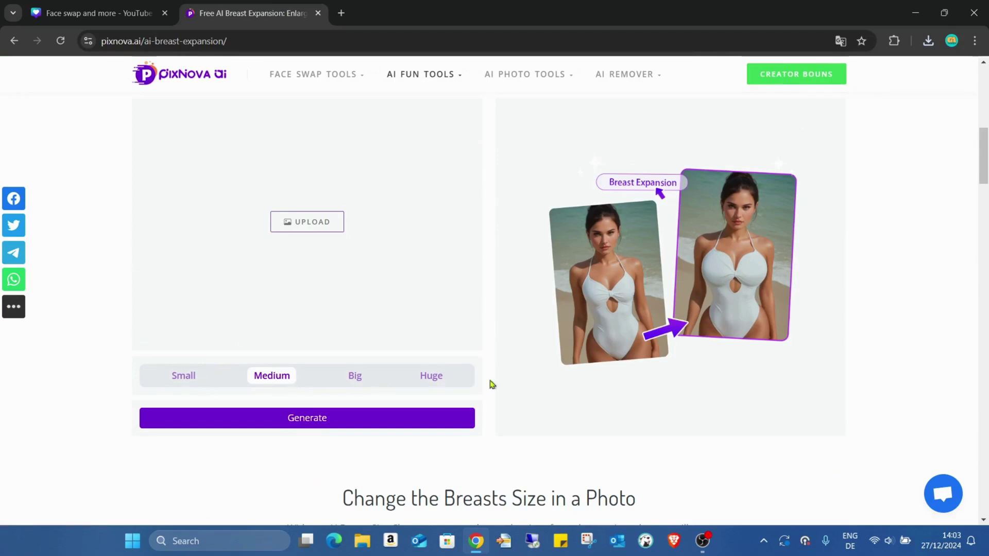
pyautogui.scroll(7, 586, 392)
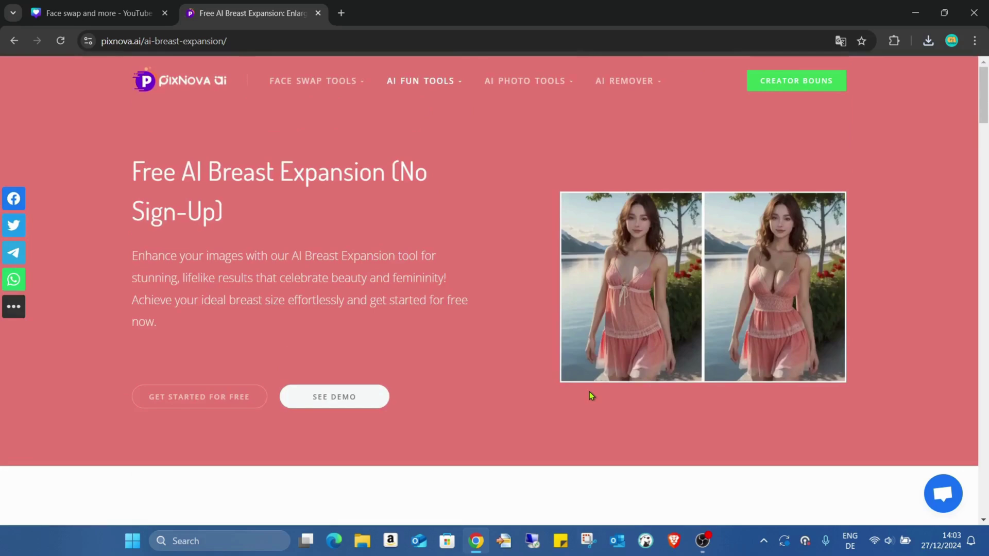
pyautogui.scroll(-5, 591, 395)
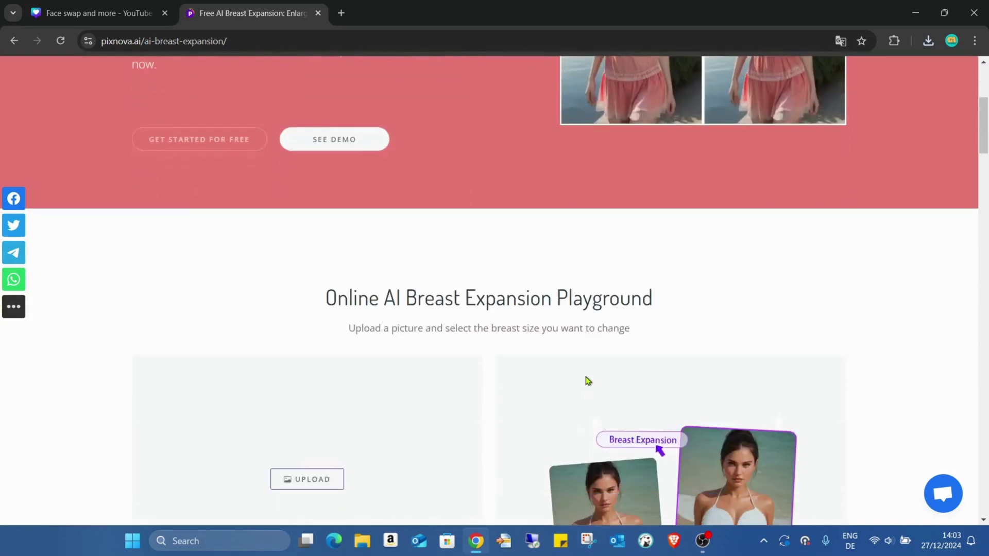
pyautogui.scroll(5, 588, 381)
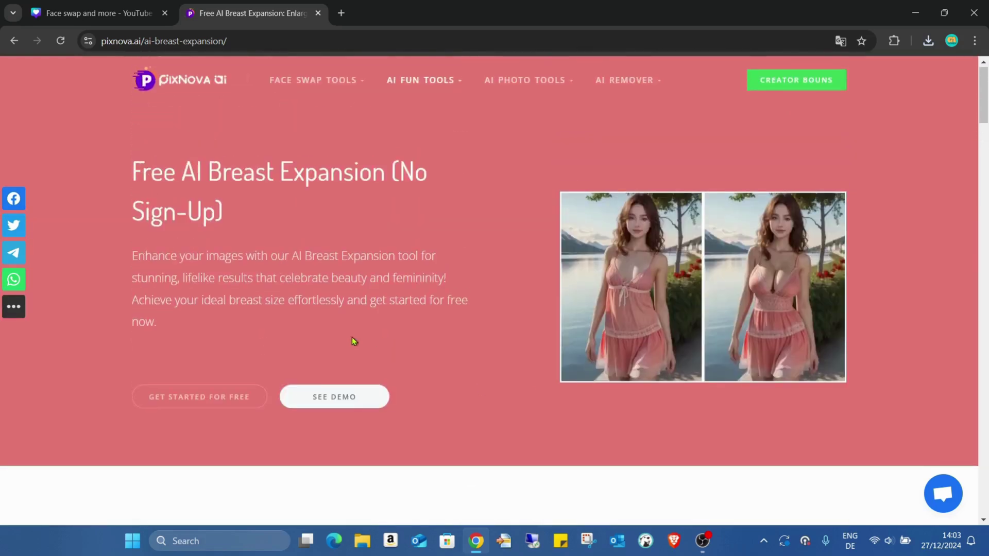
pyautogui.click(357, 407)
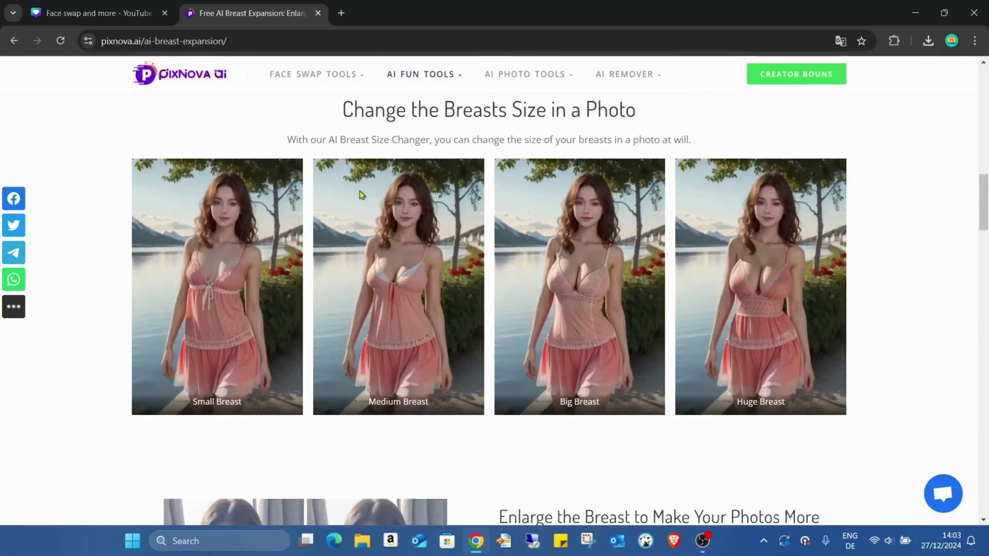